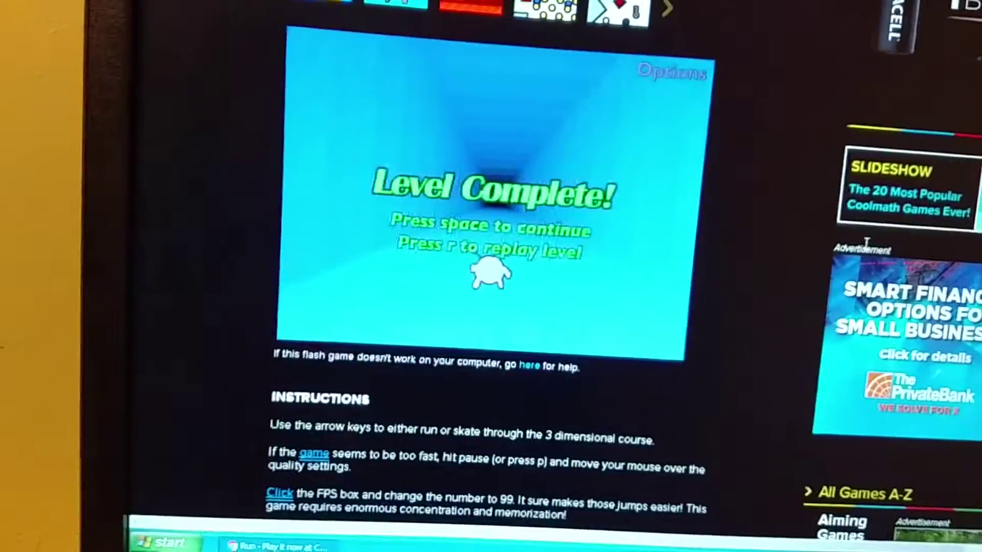
- Continue to the next level and steer the alien between walls to avoid holes
{"action": "key", "text": "space"}
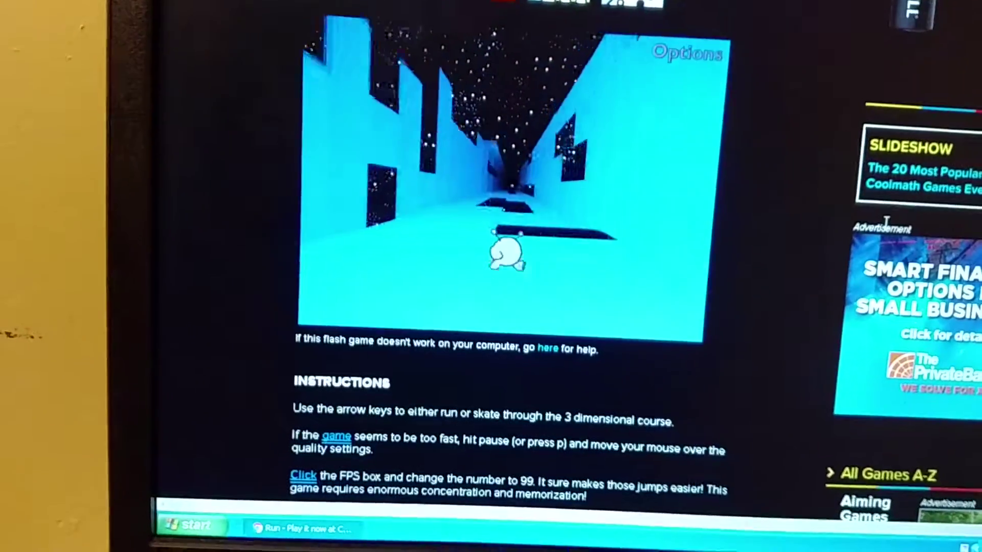
{"action": "key", "text": "Left"}
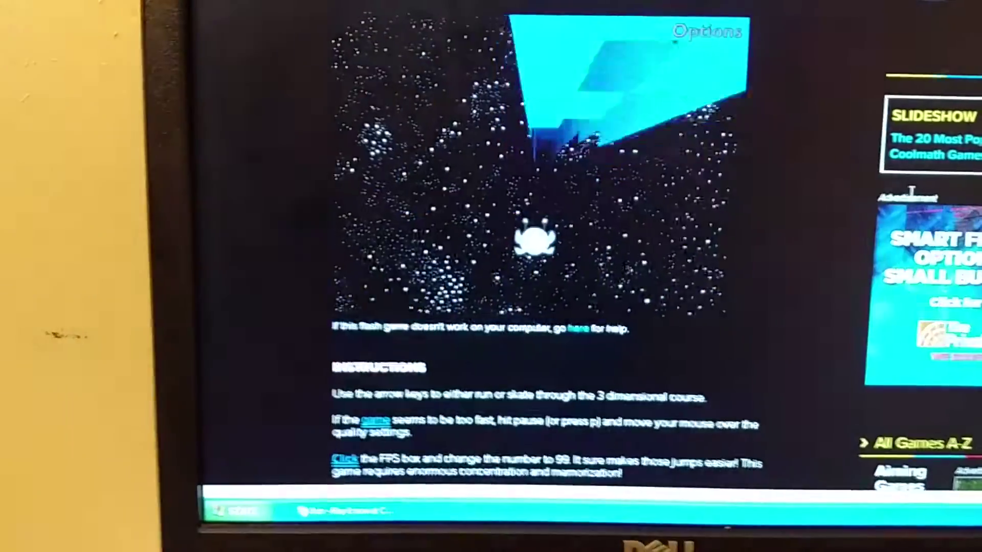
{"action": "key", "text": "Left"}
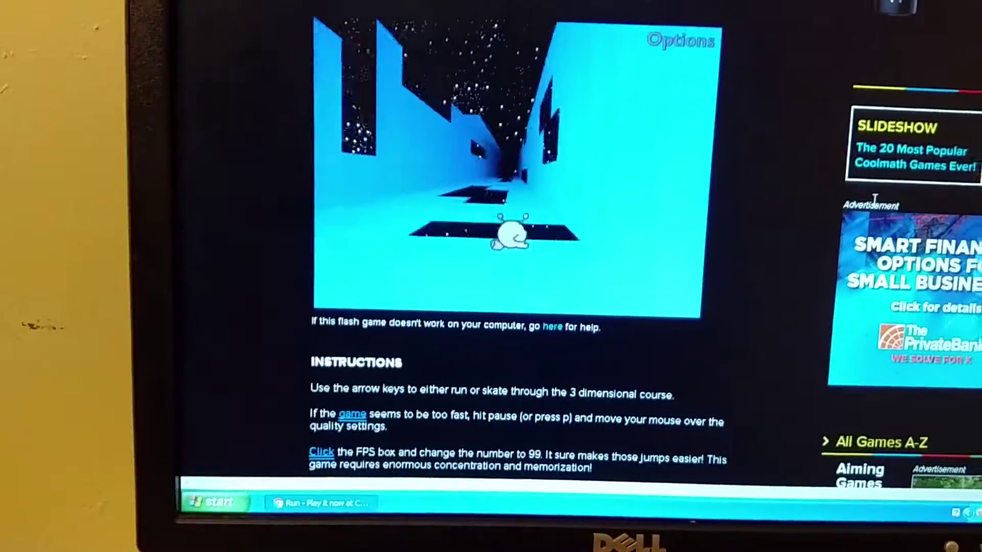
{"action": "key", "text": "Left"}
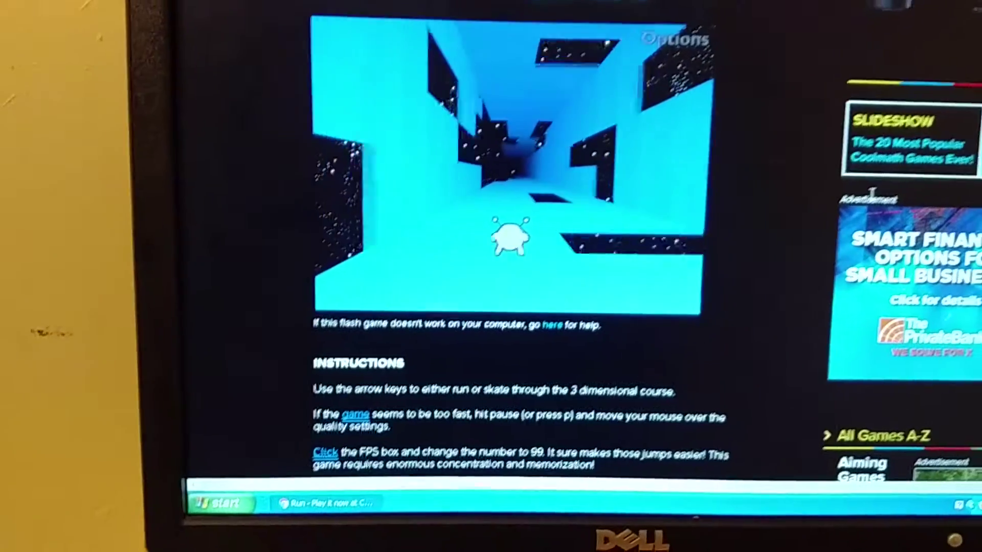
{"action": "key", "text": "Left"}
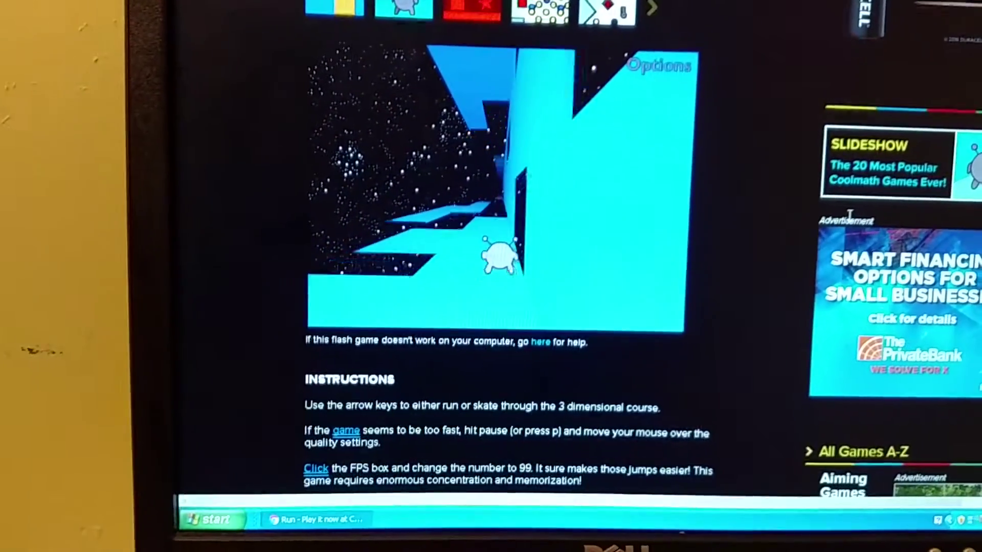
{"action": "key", "text": "Right"}
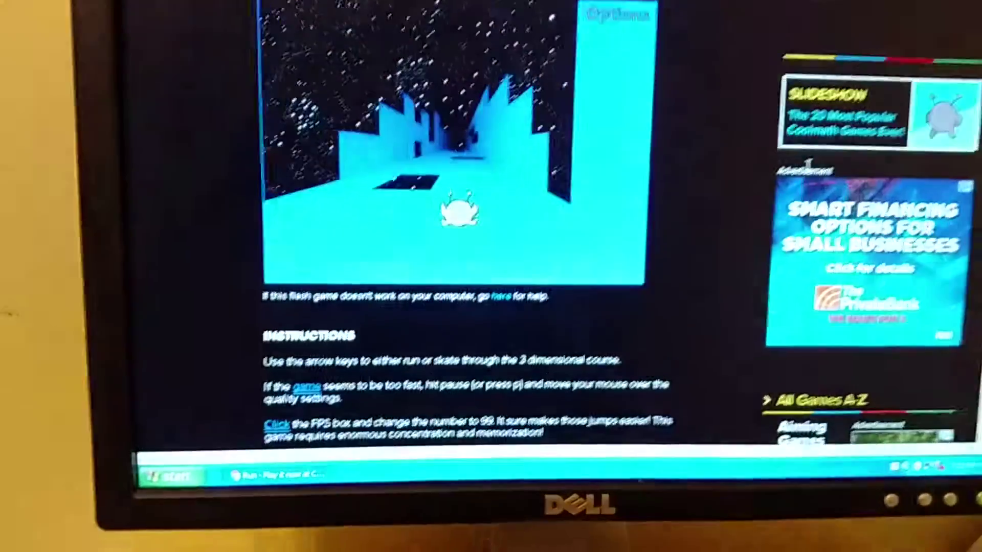
{"action": "key", "text": "Left"}
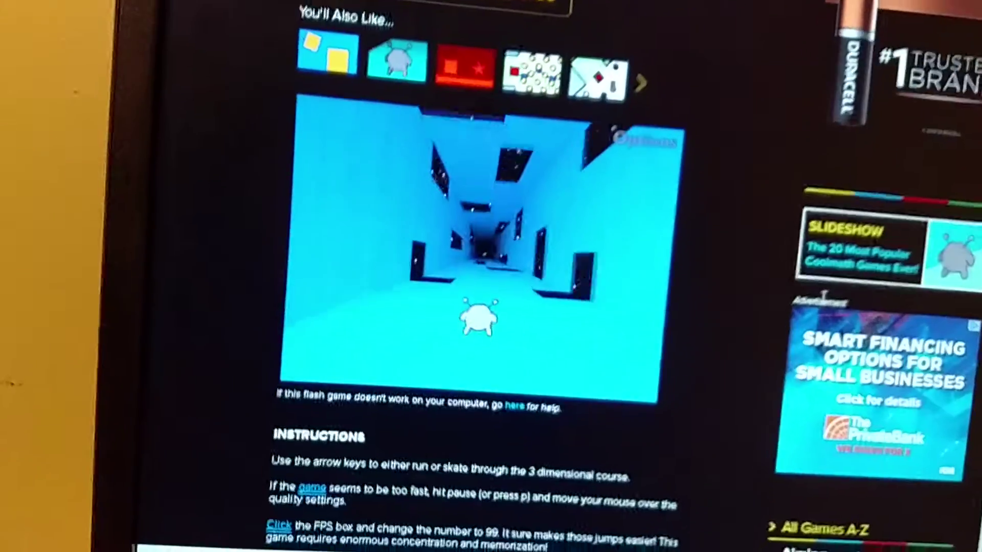
- Sidestep gaps further along, switching sides and finishing on the right wall
{"action": "key", "text": "Right"}
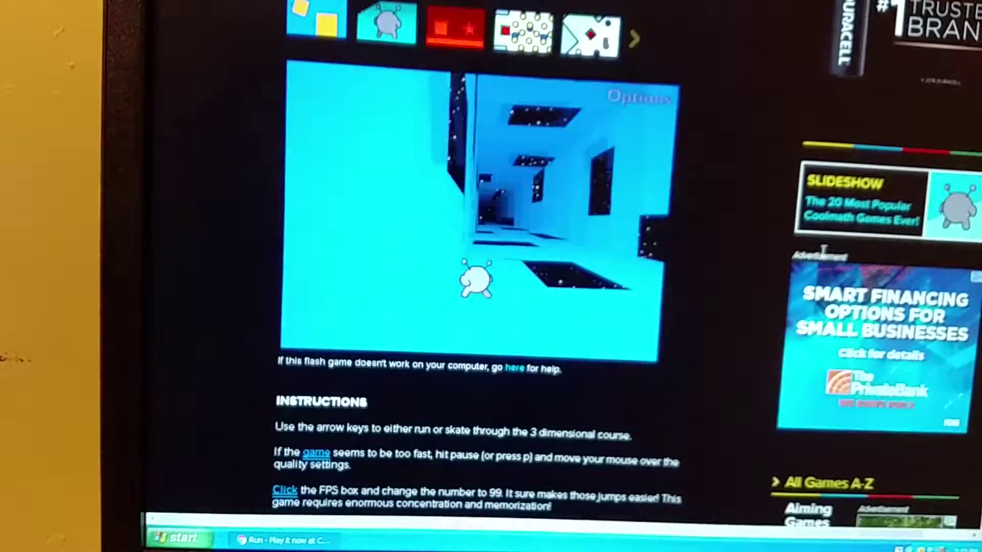
{"action": "key", "text": "Left"}
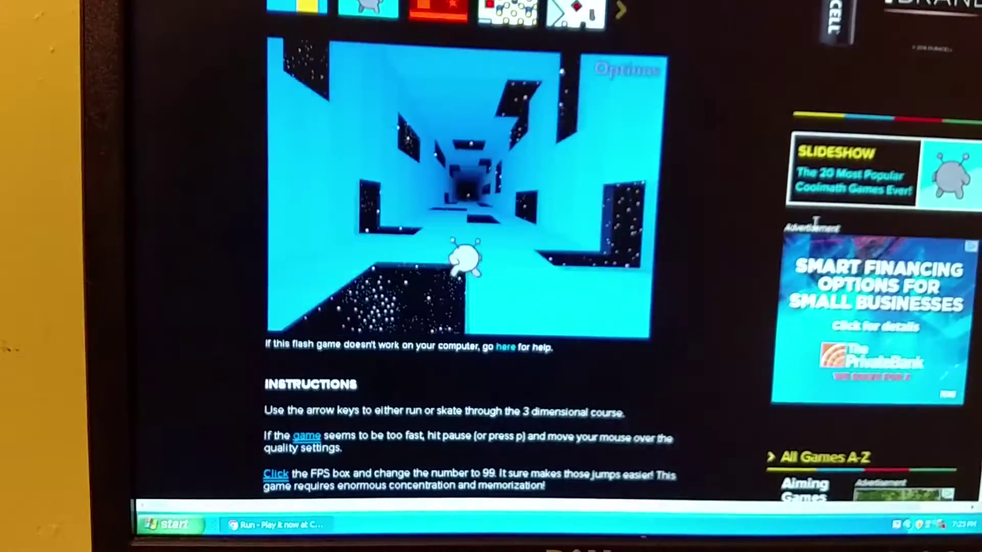
{"action": "key", "text": "Right"}
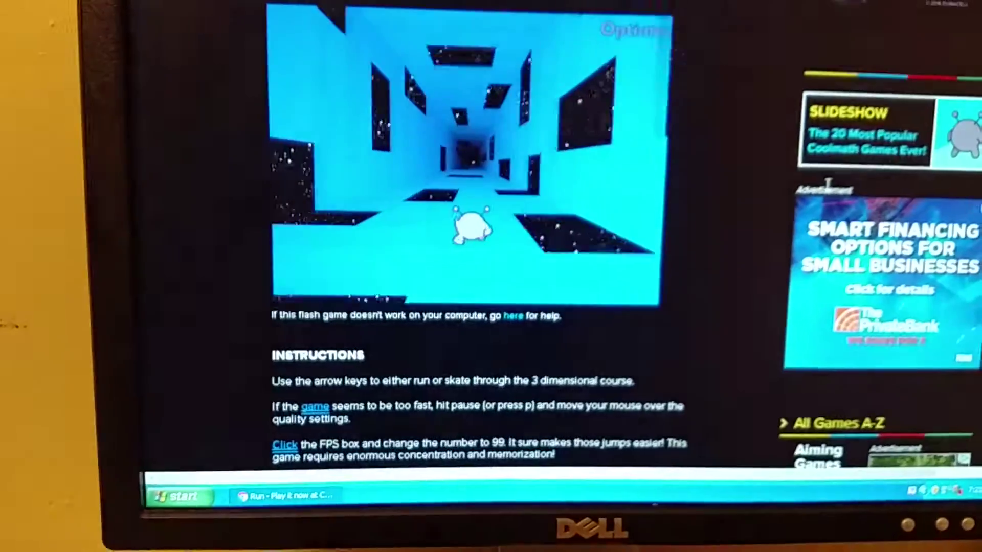
{"action": "key", "text": "Right"}
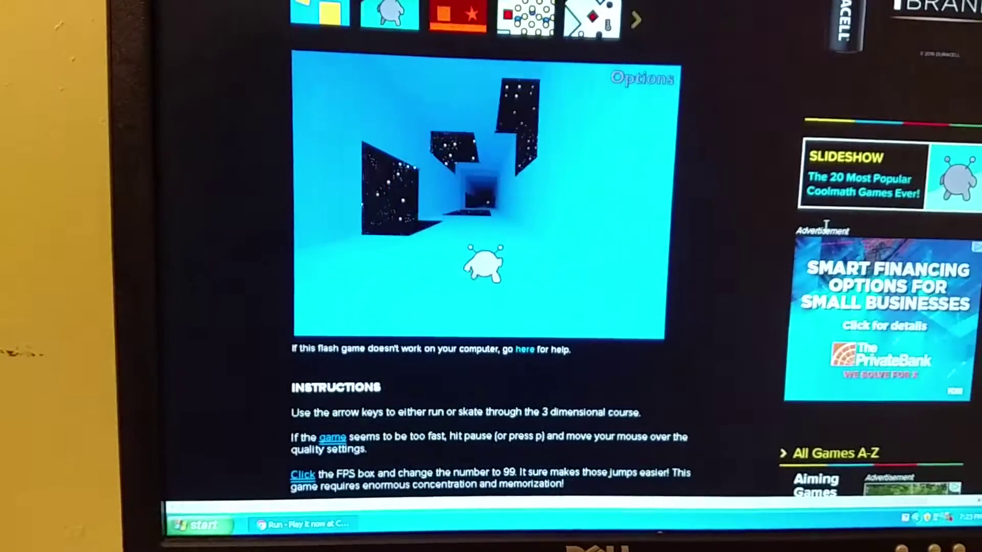
{"action": "key", "text": "Right"}
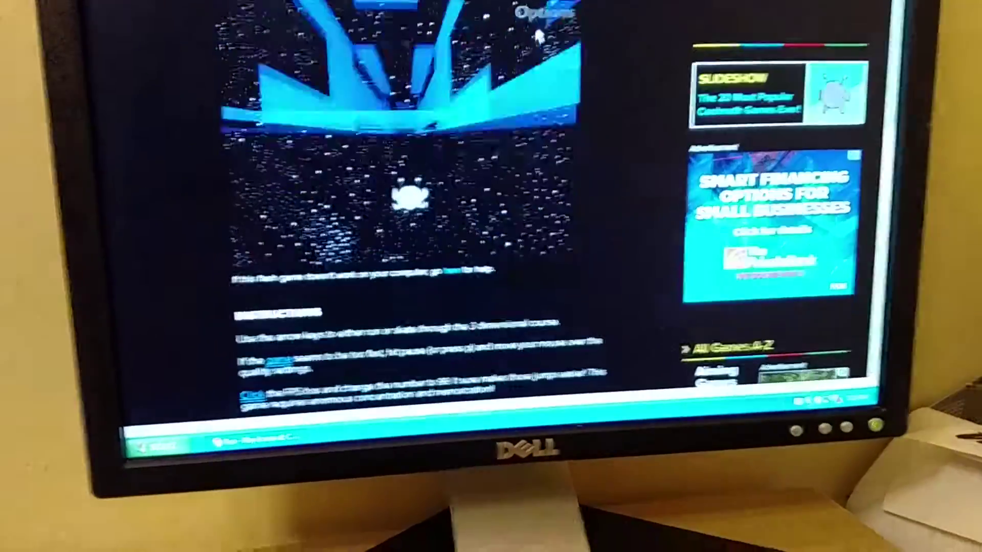
- Pause Run with the in-game Options button to show speed, sound and level settings
{"action": "left_click", "coordinate": [540, 30]}
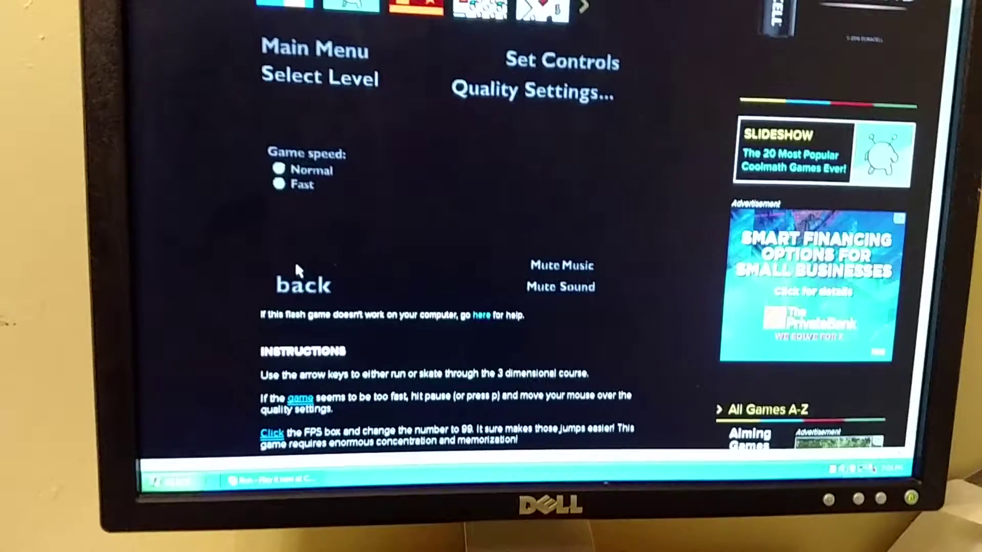
- Pick level 7 in the Select Level screen and start it
{"action": "left_click", "coordinate": [355, 61]}
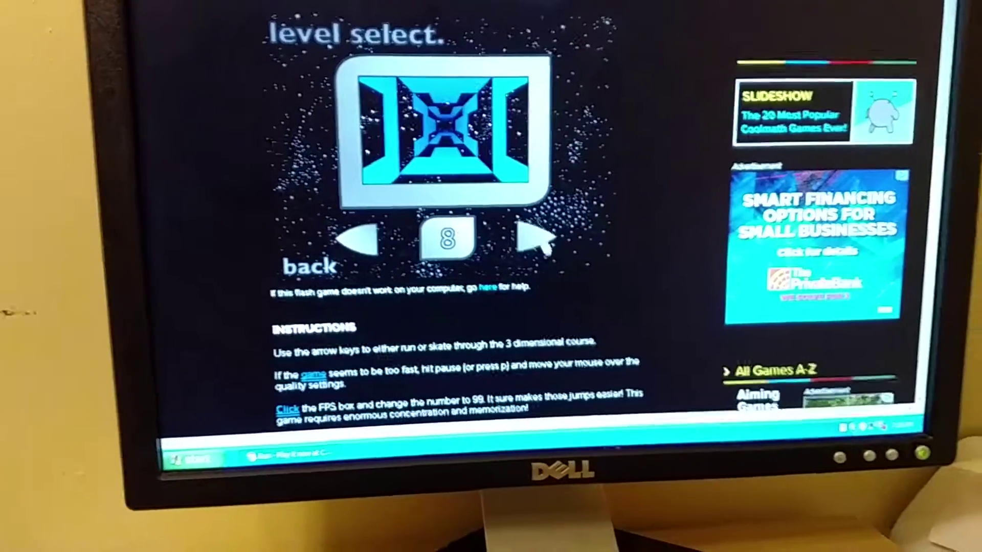
{"action": "left_click", "coordinate": [549, 236]}
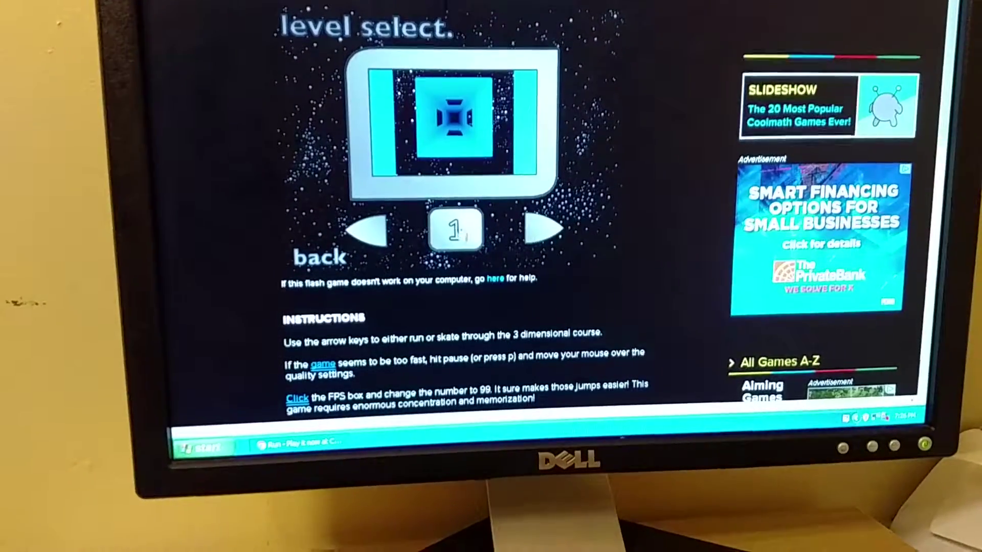
{"action": "left_click", "coordinate": [381, 220]}
{"action": "left_click", "coordinate": [381, 221]}
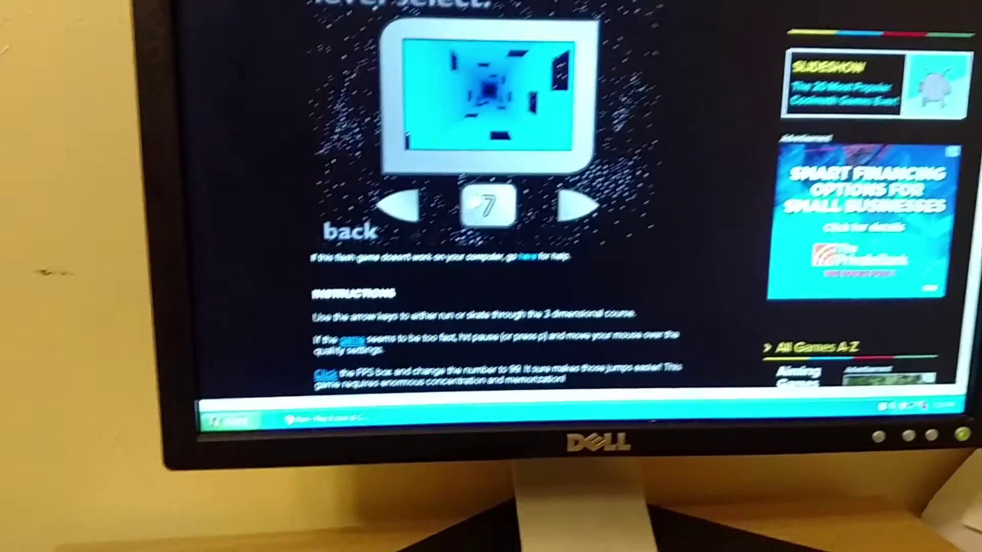
{"action": "left_click", "coordinate": [513, 104]}
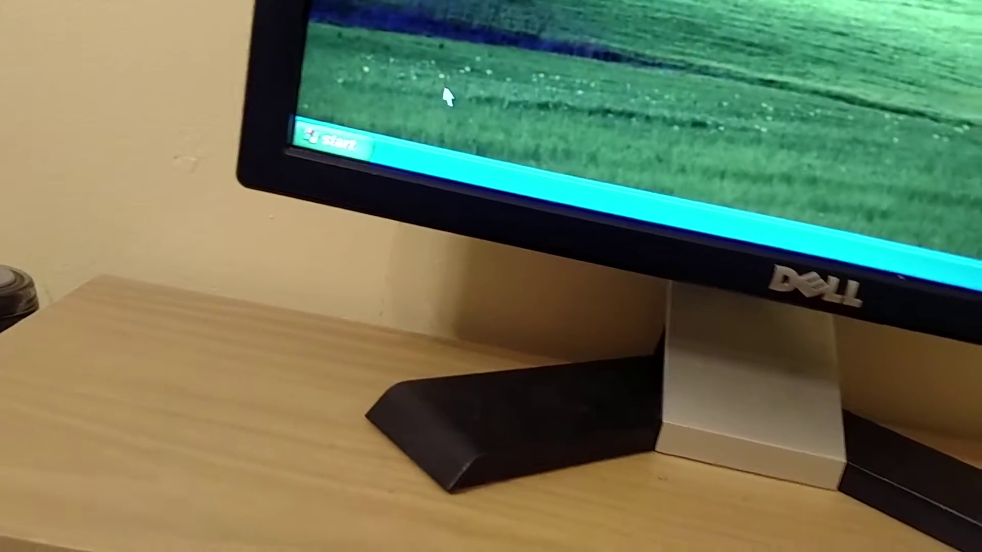
- Open the Windows XP Start menu with the Windows key
{"action": "key", "text": "super"}
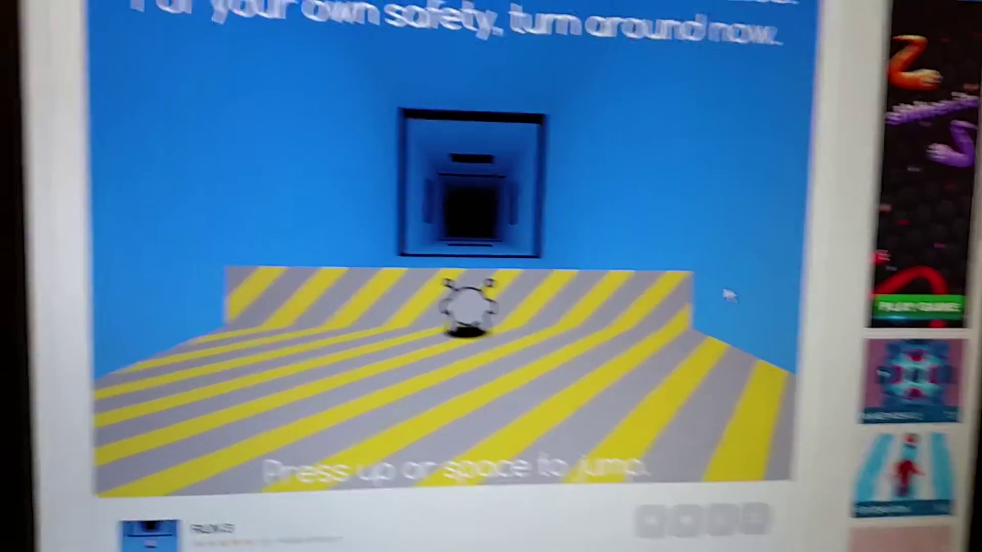
- Jump into Run 3's tunnel, over floor gaps and off the striped platform, then steer right
{"action": "key", "text": "space"}
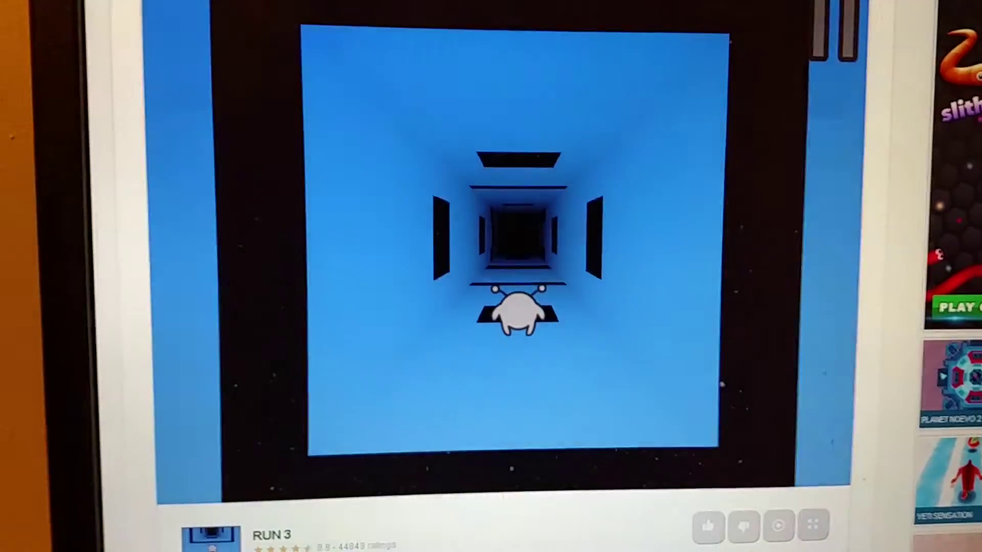
{"action": "key", "text": "space"}
{"action": "key", "text": "space"}
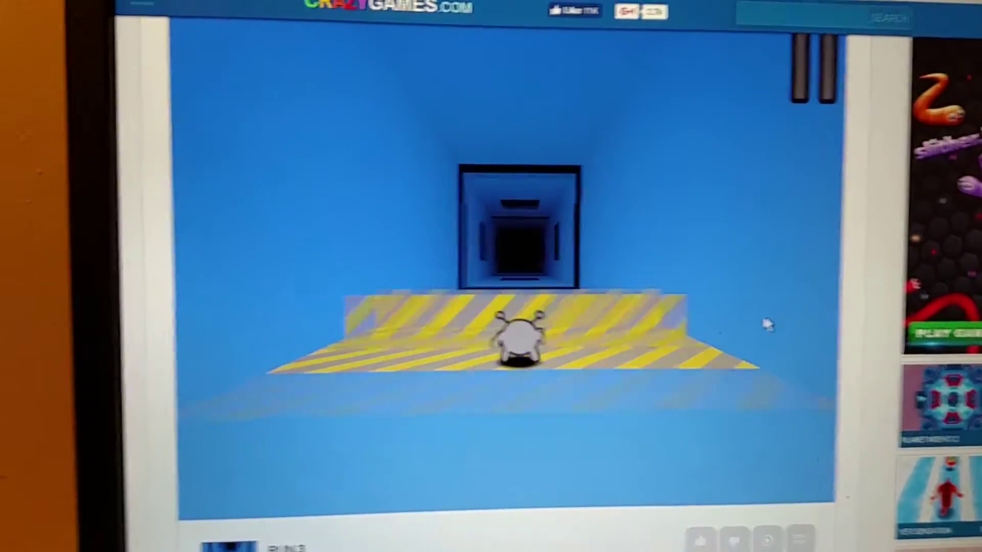
{"action": "key", "text": "space"}
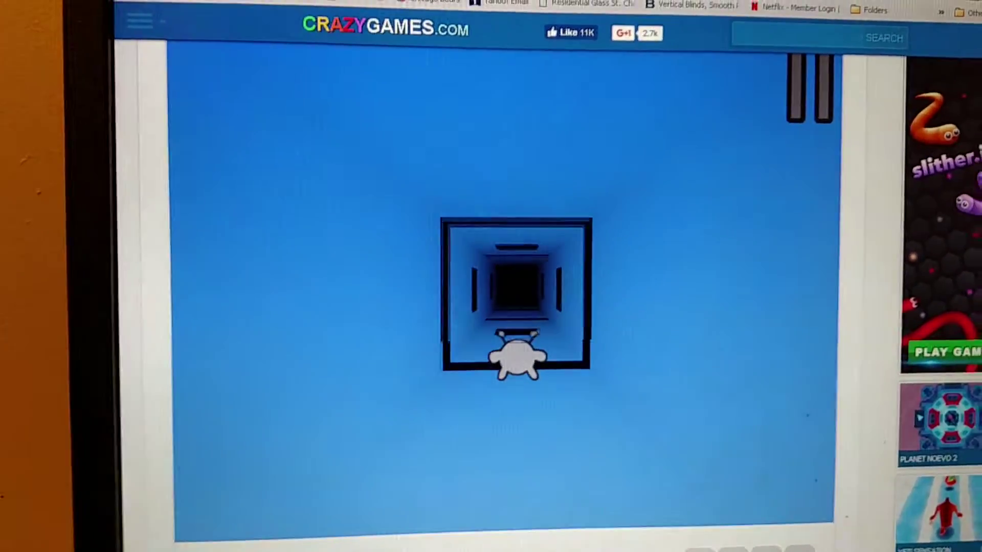
{"action": "key", "text": "space"}
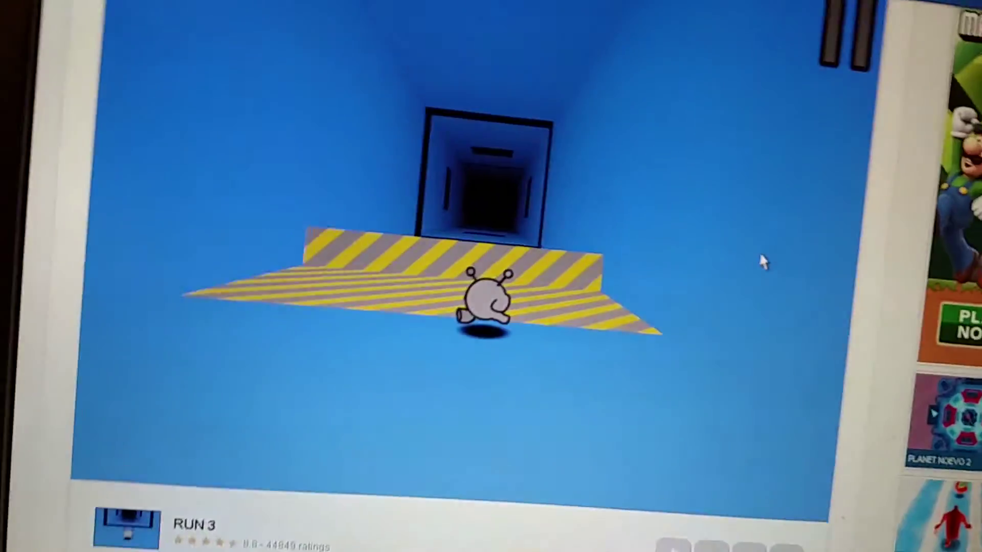
{"action": "key", "text": "Right"}
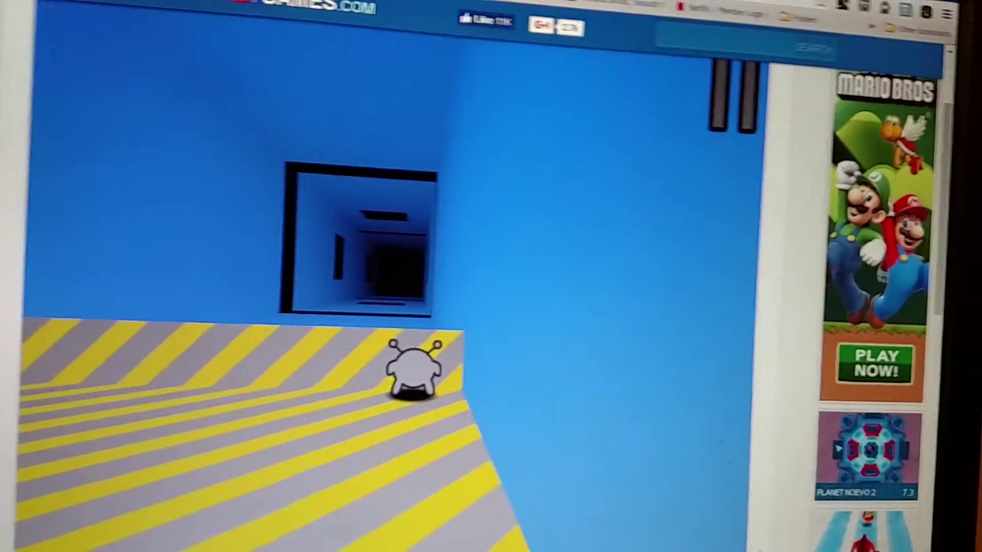
{"action": "key", "text": "space"}
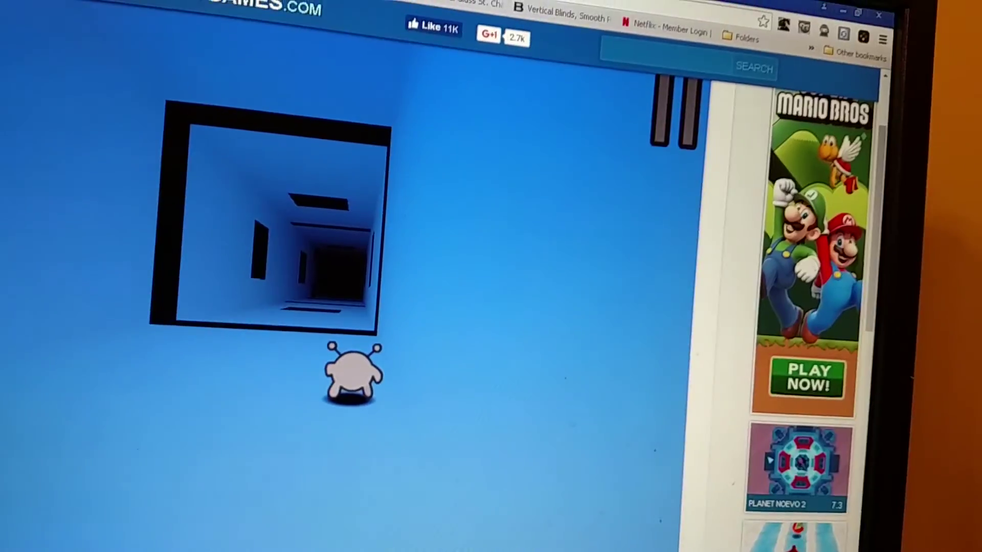